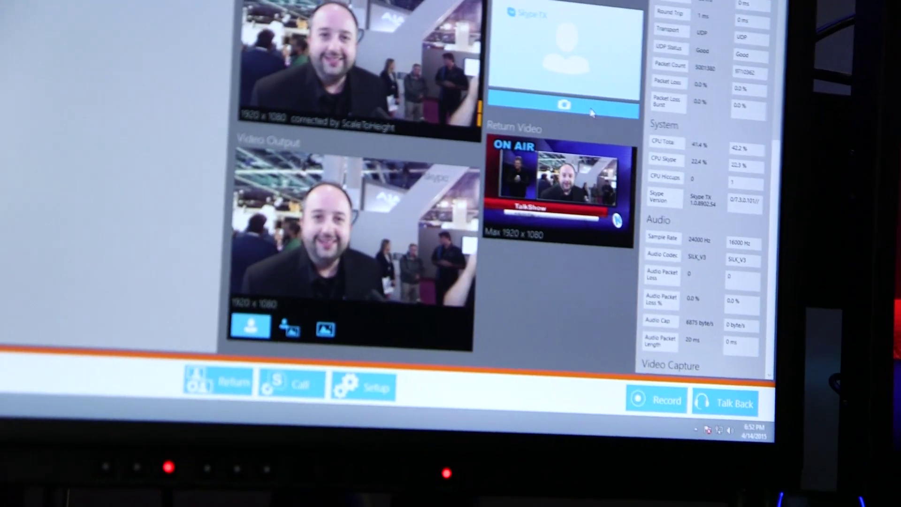
# Grab a still snapshot of the Skype caller's incoming video from the Snapshot panel
pyautogui.click(527, 109)
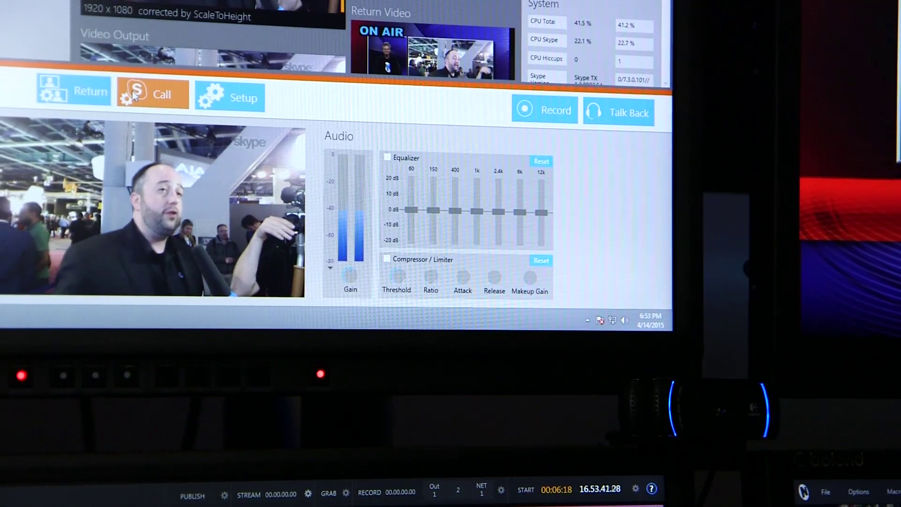
# Show the Return video settings to preview the on-air double-box feed sent to the caller
pyautogui.click(98, 91)
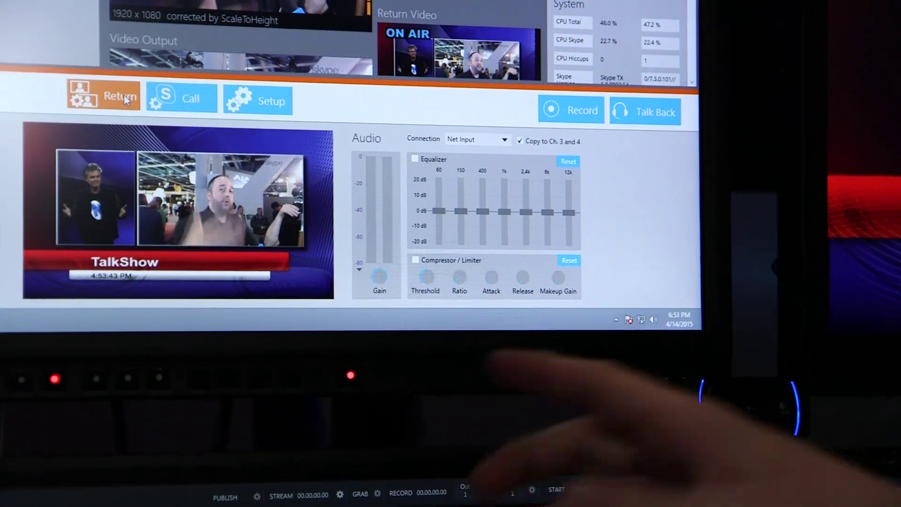